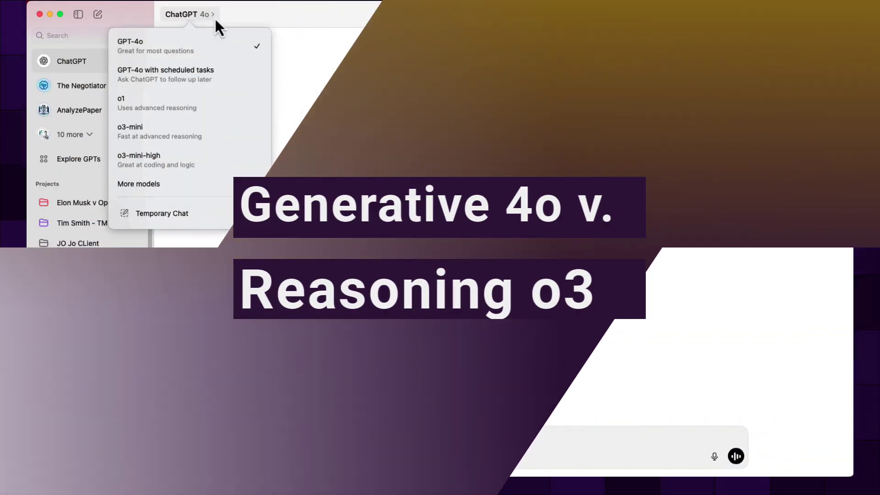
- Dictate a request asking GPT-4o for a prompt judging an arbitrator's suitability for a consumer client, then review the reply
left_click(209, 45)
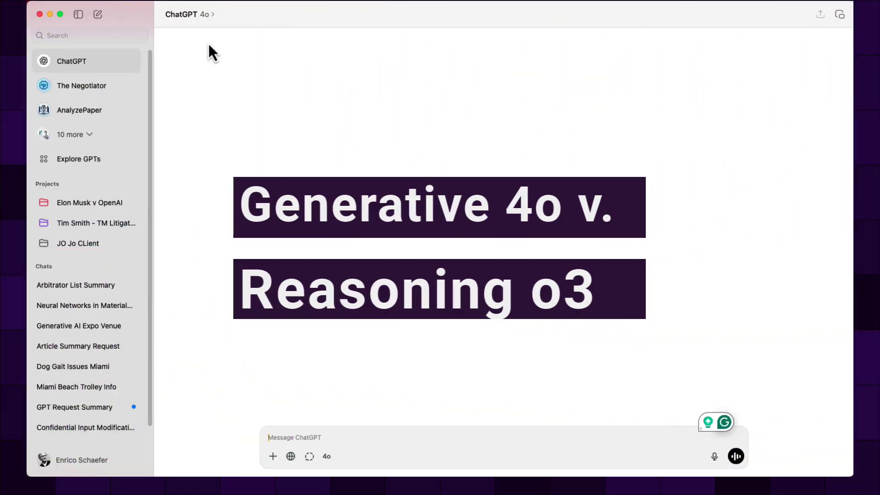
left_click(718, 460)
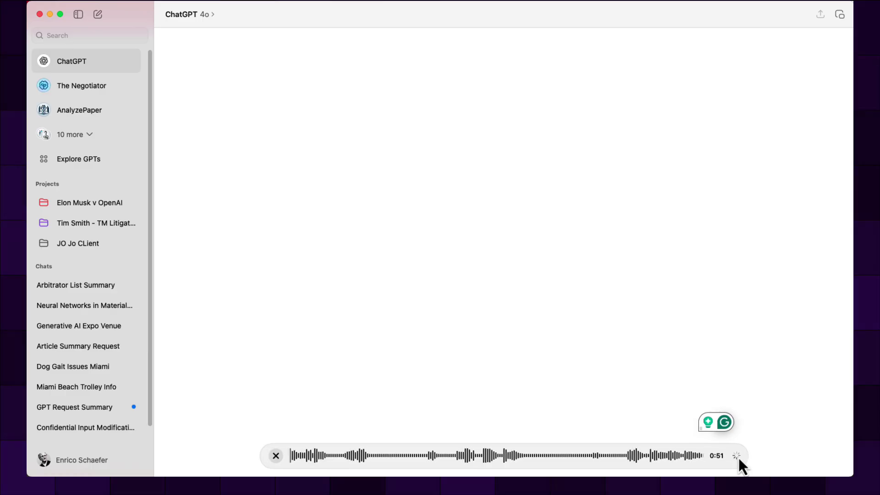
left_click(736, 455)
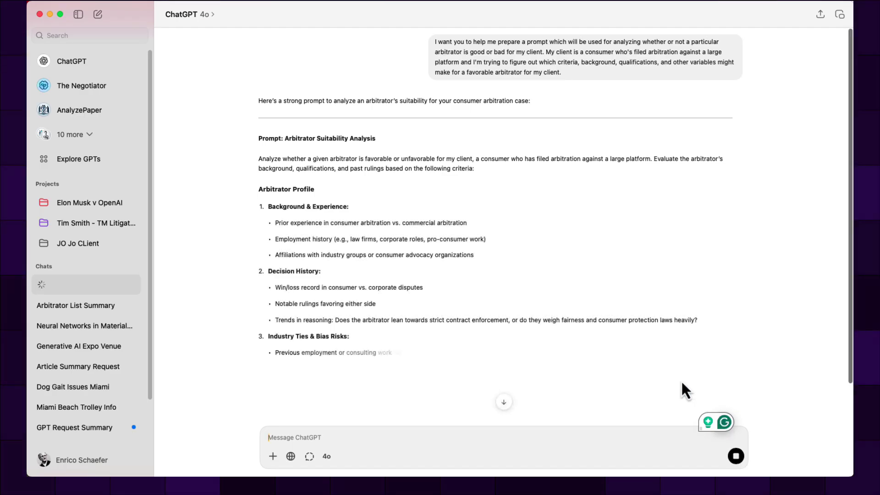
scroll(681, 380, "down", 2)
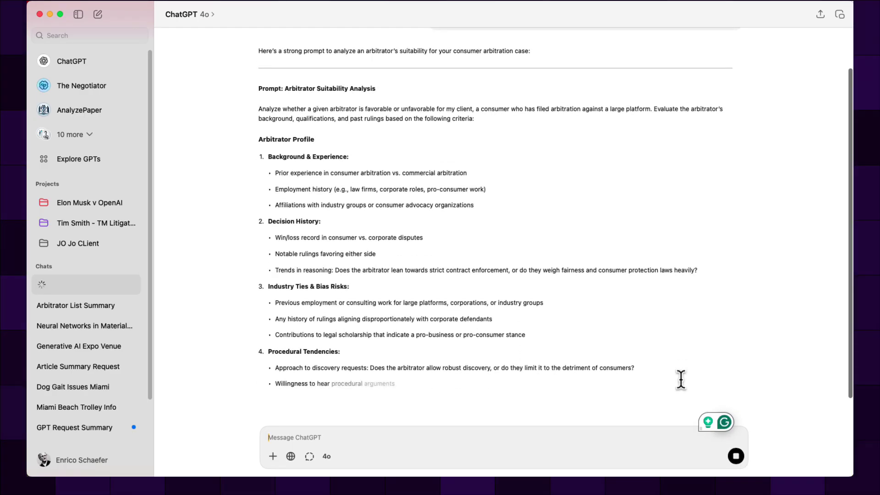
scroll(681, 379, "down", 3)
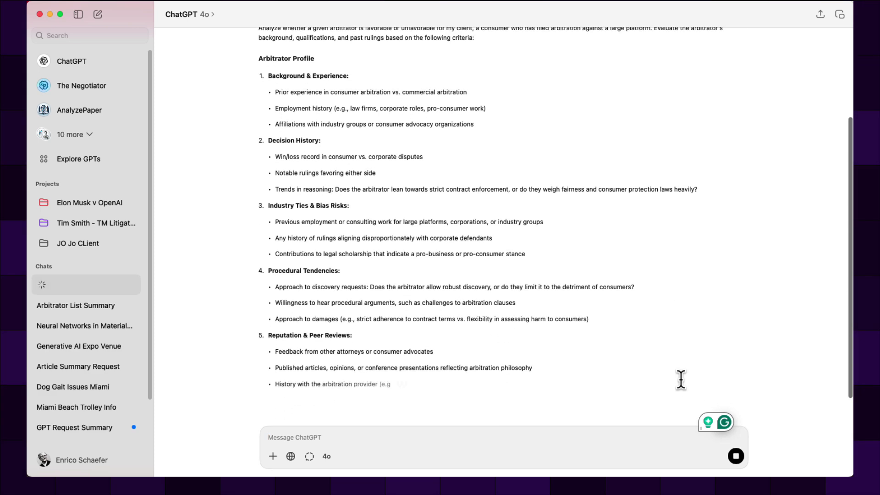
scroll(681, 379, "down", 5)
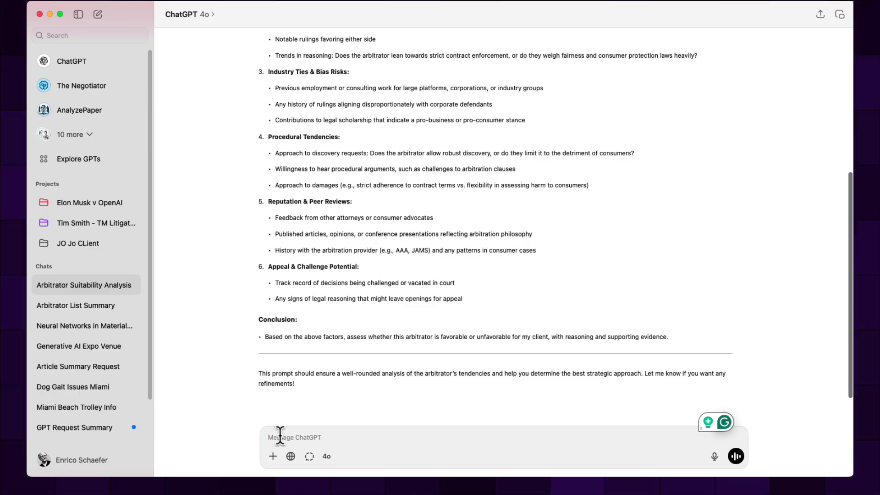
- Paste the Arbitrator Suitability Analysis prompt and dictate an intro asking to apply it to arbitrator resumes
key("super+v")
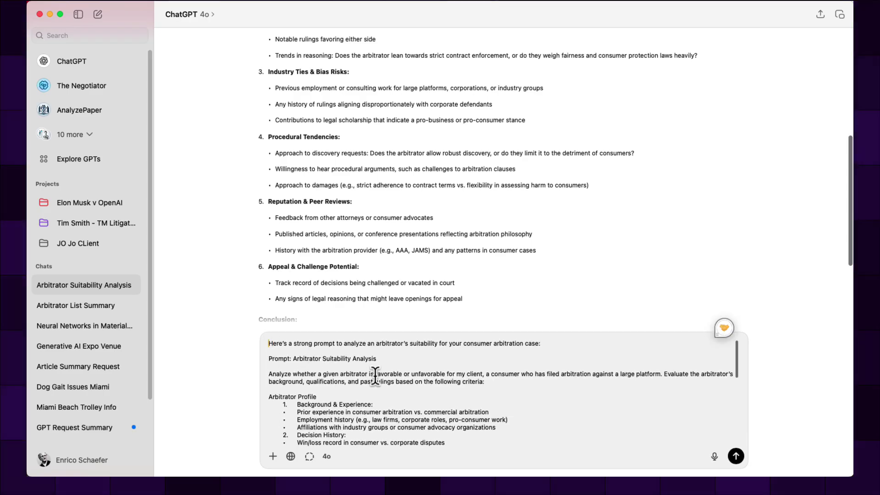
left_click(714, 456)
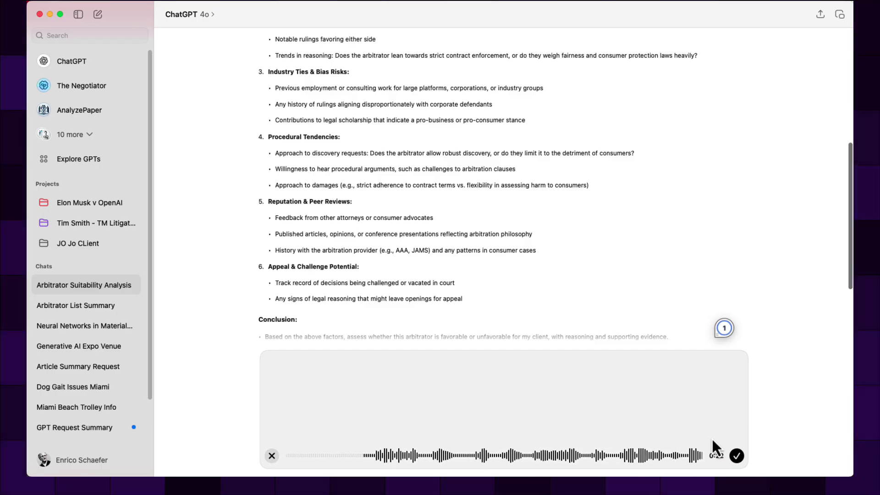
left_click(736, 456)
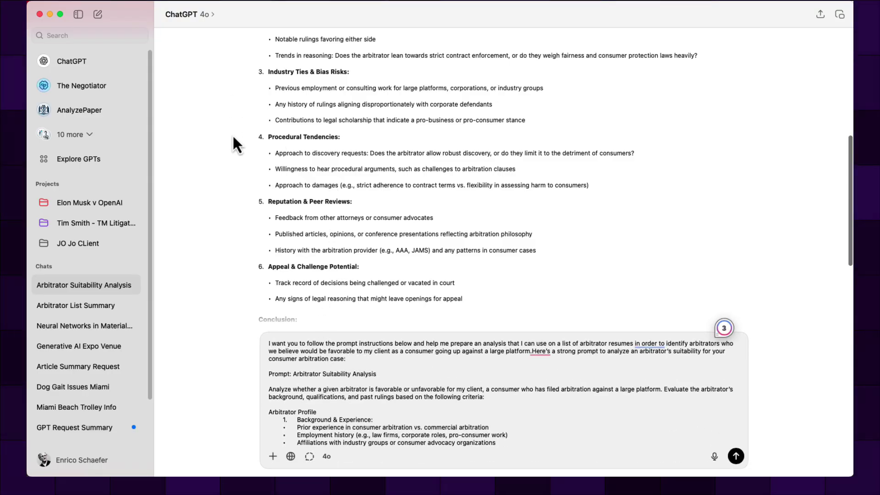
- Switch the conversation's model to o3-mini
left_click(210, 18)
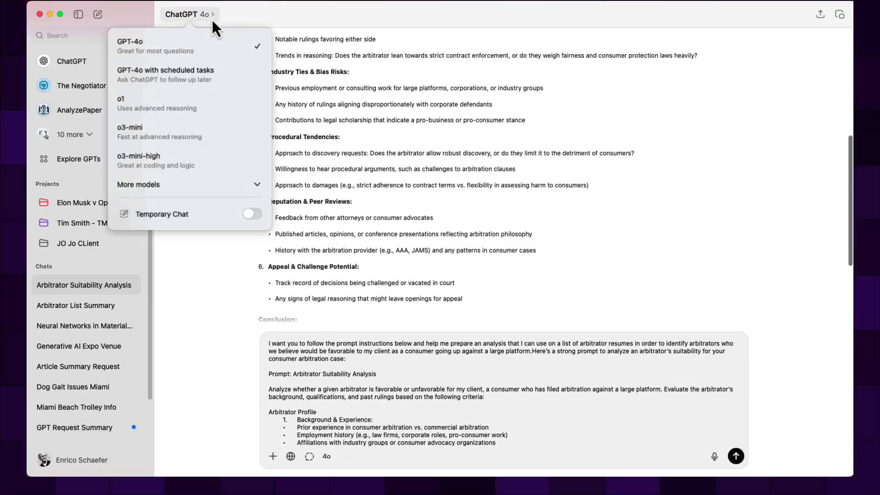
left_click(166, 133)
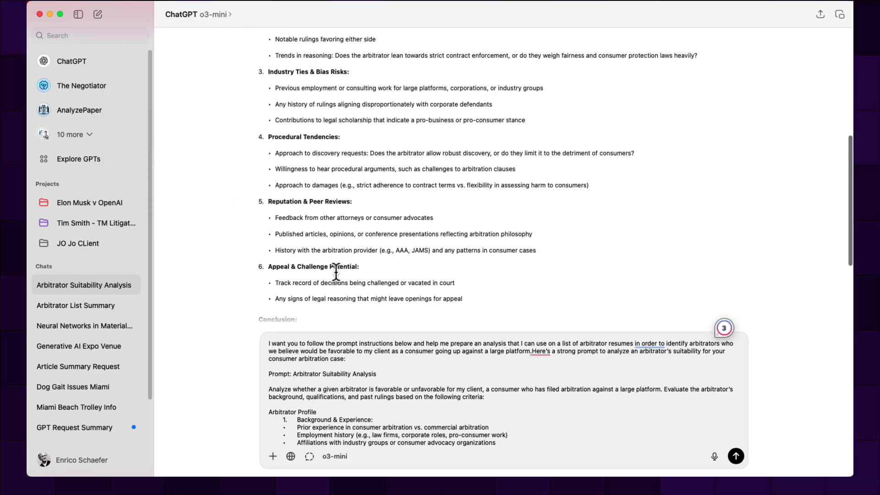
left_click(338, 458)
left_click(320, 349)
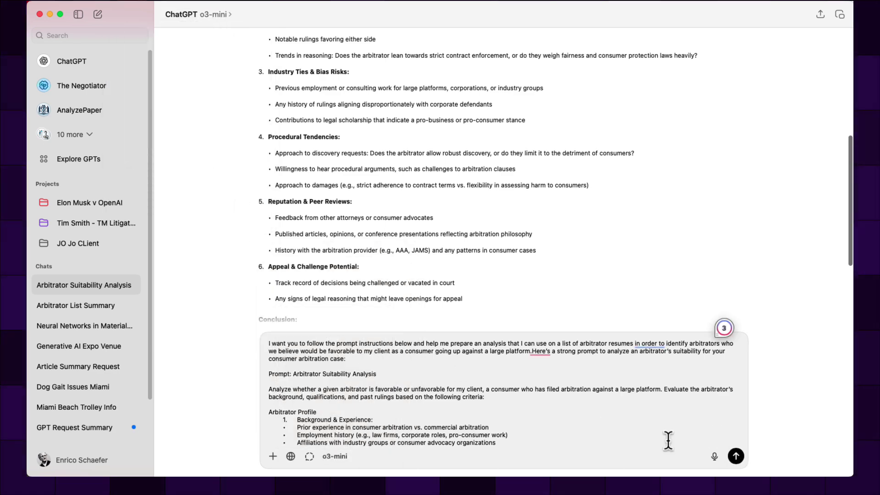
- Send the combined prompt to o3-mini and review the returned arbitrator analysis template
left_click(736, 456)
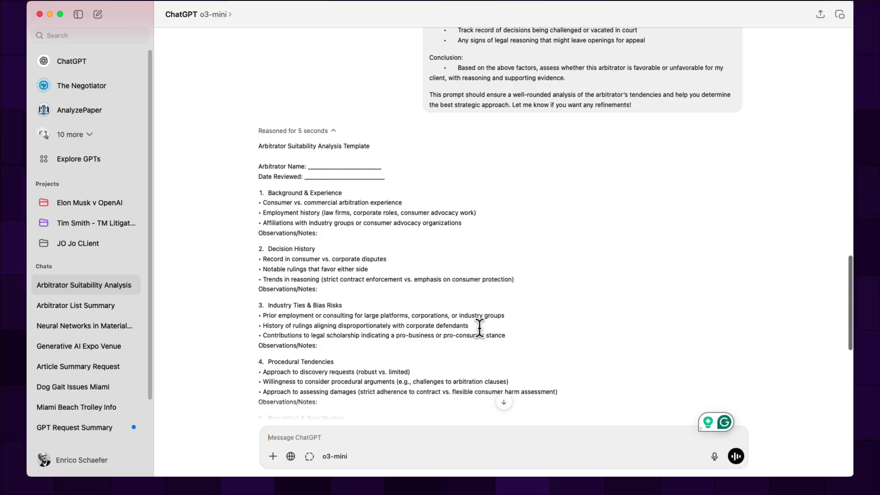
scroll(480, 328, "down", 3)
scroll(479, 328, "down", 5)
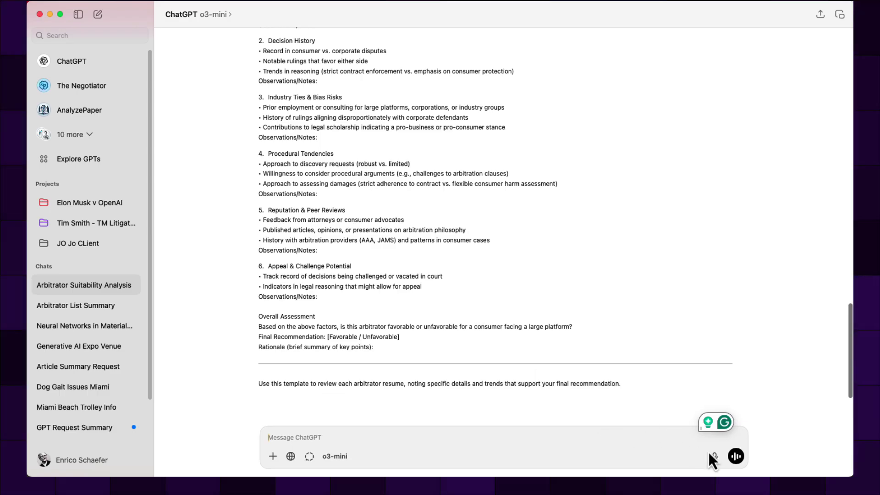
- Dictate and send a follow-up asking o3-mini for perfect consumer-friendly arbitrator criteria
left_click(711, 455)
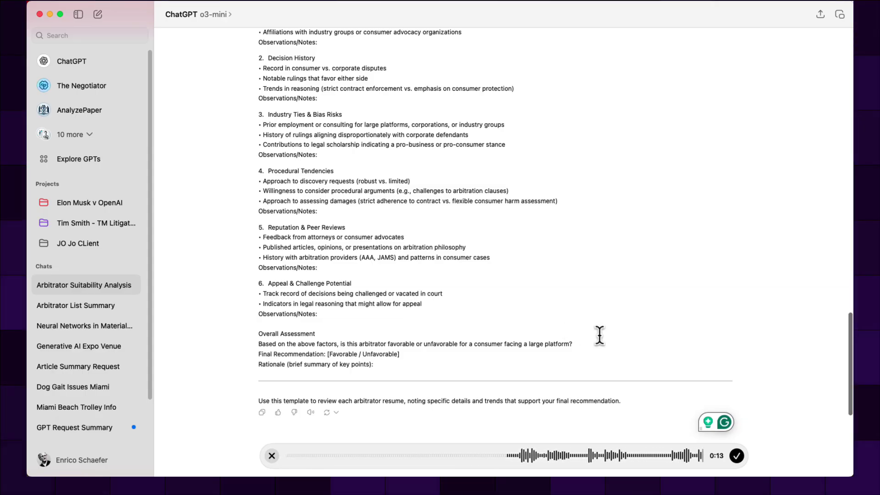
left_click(737, 456)
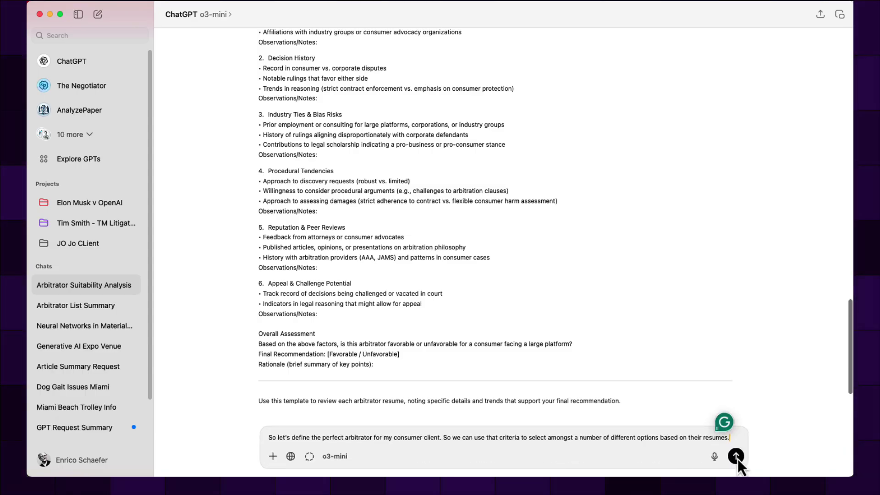
left_click(334, 457)
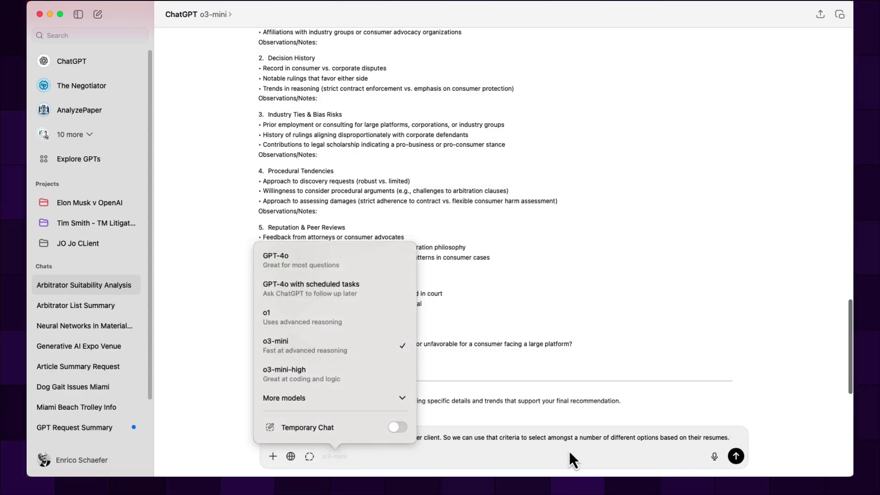
left_click(736, 455)
left_click(736, 455)
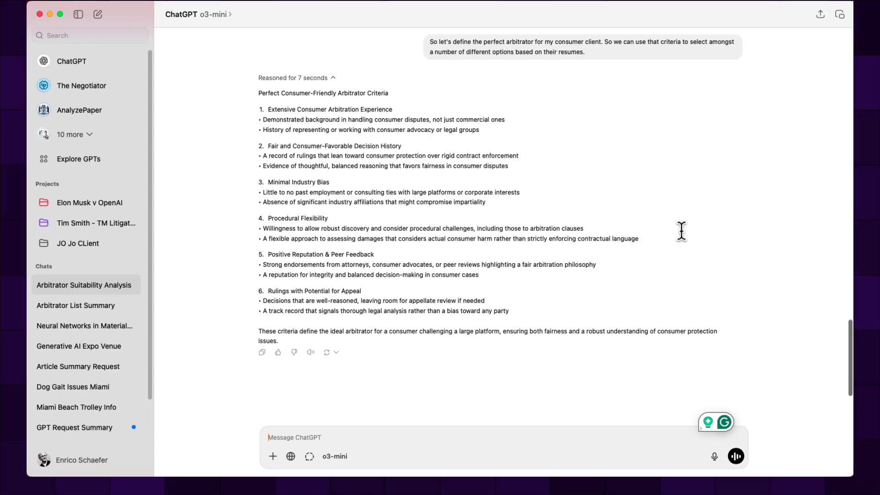
- Ask o3-mini how large-firm arbitrators compare with solo practitioners
left_click(714, 457)
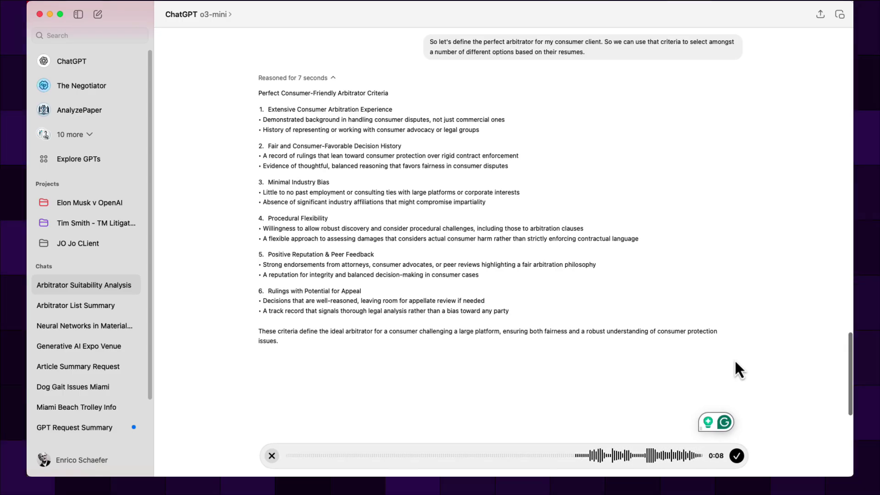
left_click(736, 455)
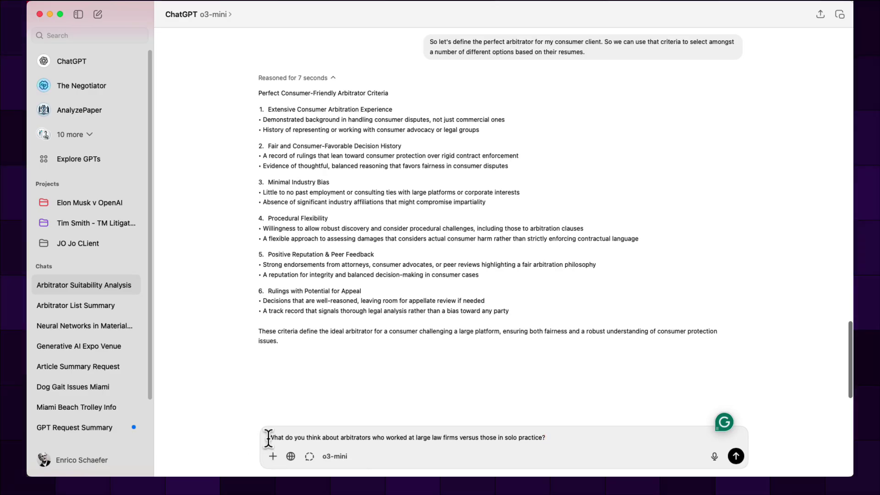
left_click(335, 456)
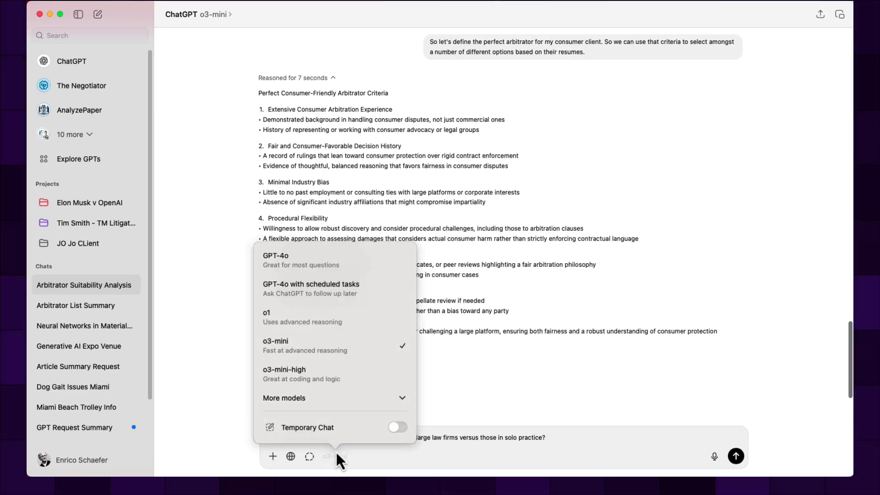
left_click(333, 348)
left_click(736, 456)
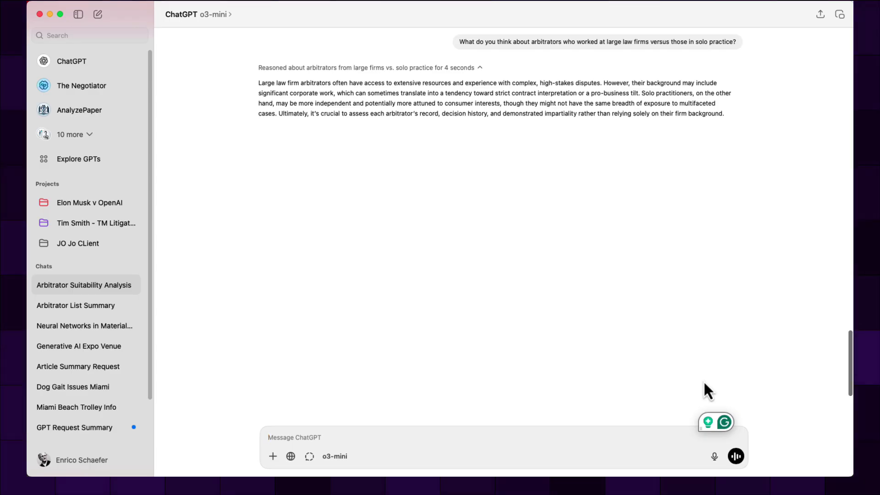
- Dictate and send a follow-up asking whether big-firm arbitrators should be excluded
left_click(714, 460)
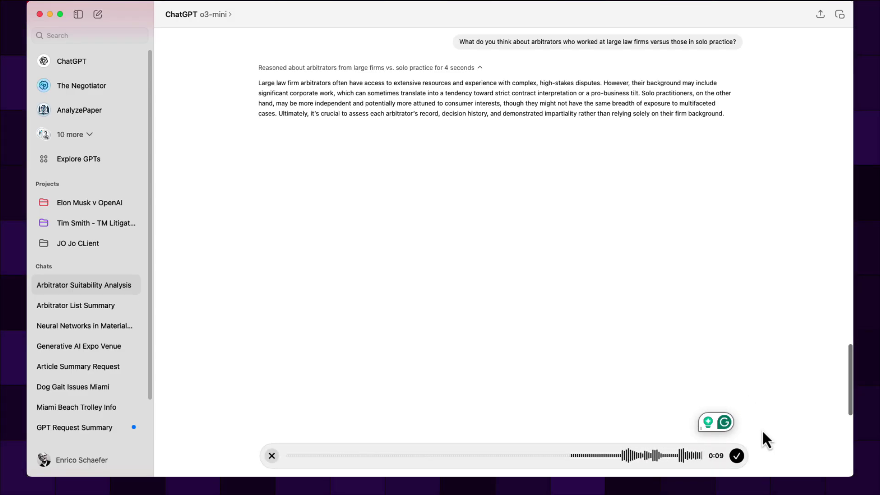
left_click(737, 459)
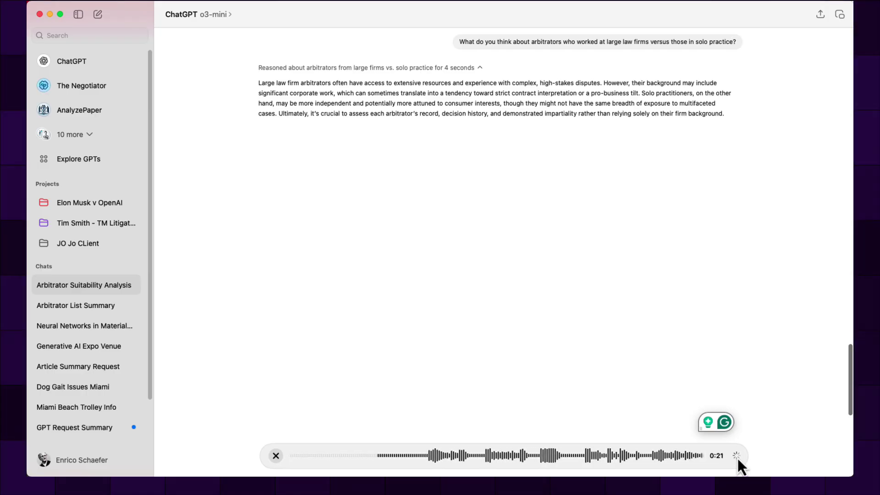
left_click(736, 456)
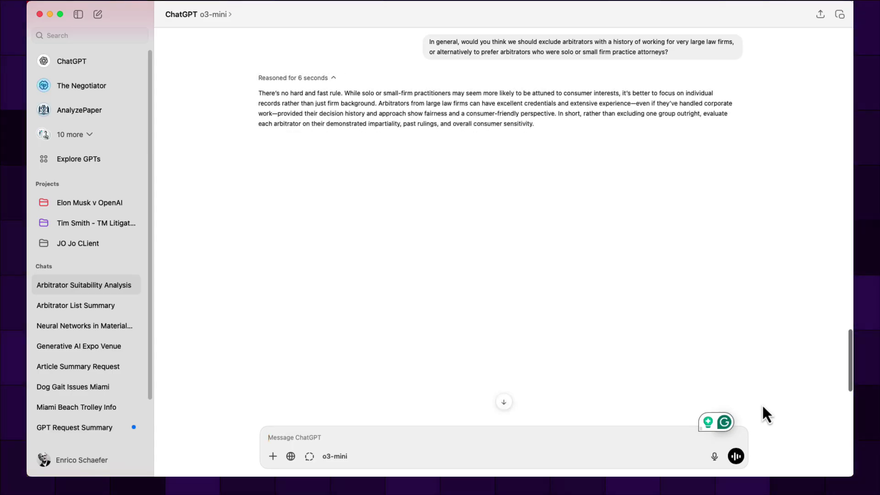
- Ask o3-mini whether an older or younger arbitrator matters for this consumer case
left_click(716, 461)
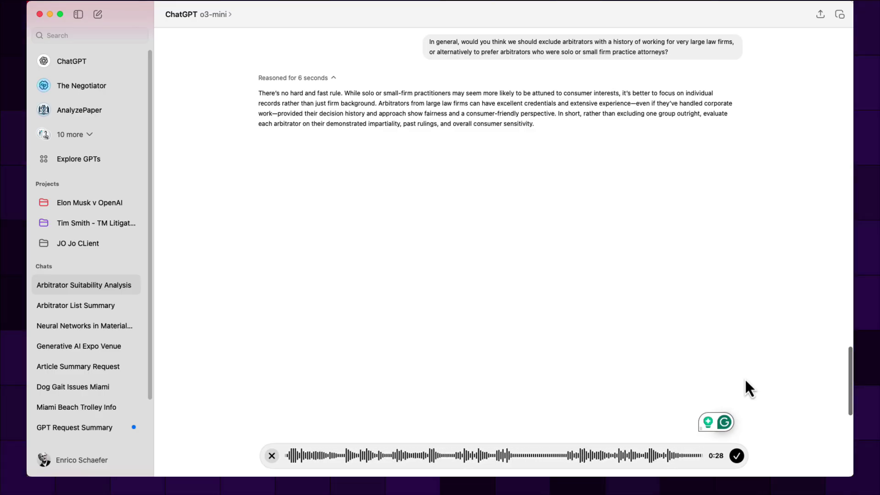
left_click(739, 461)
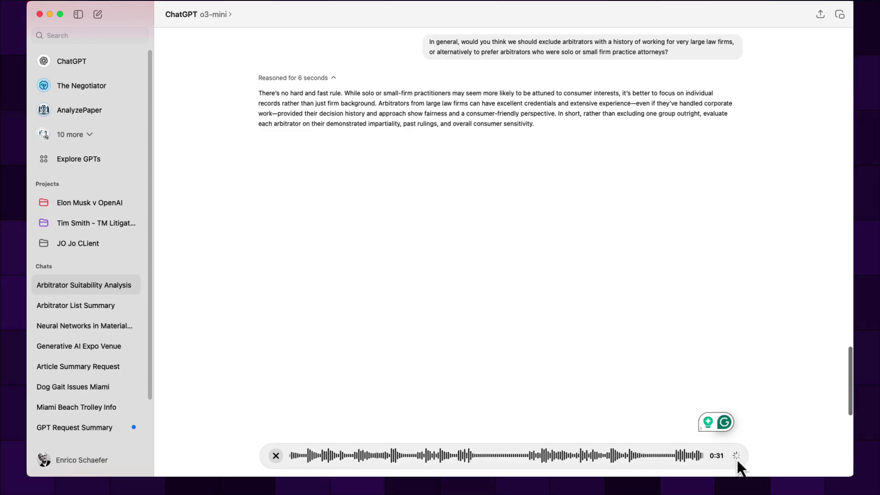
left_click(736, 456)
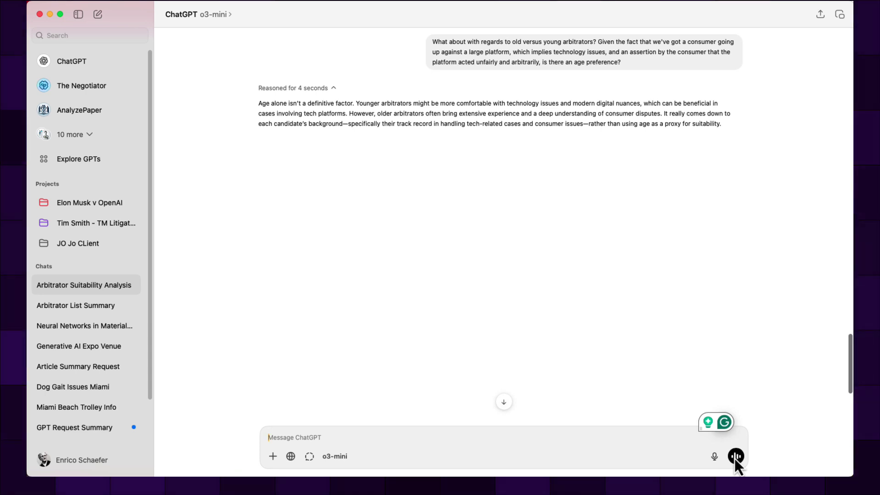
- Ask whether statistics show arbitrator age affects pro-consumer rulings
left_click(719, 458)
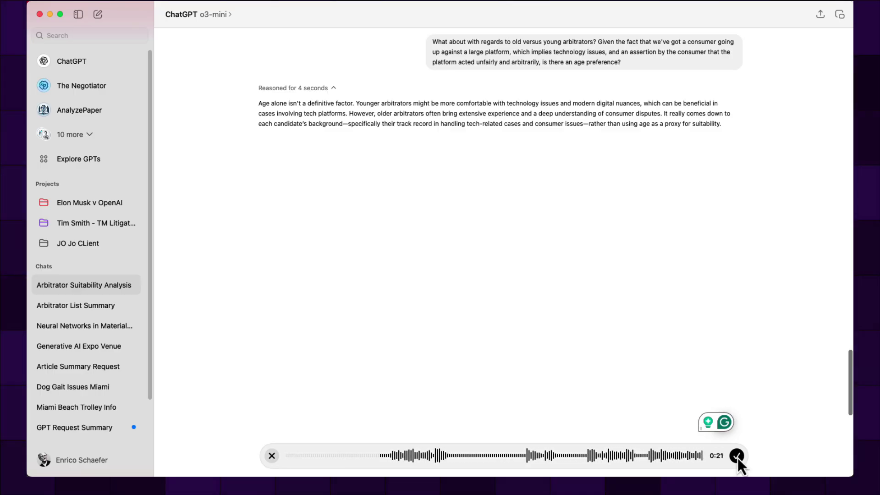
left_click(738, 460)
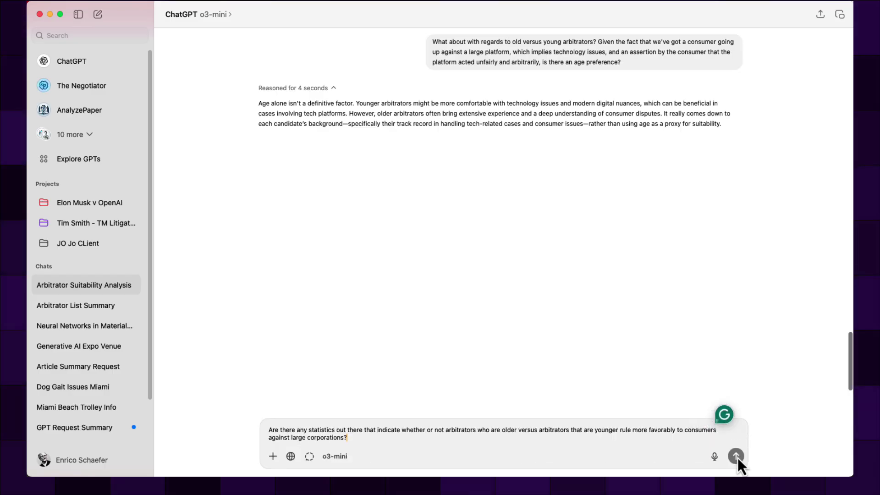
left_click(737, 457)
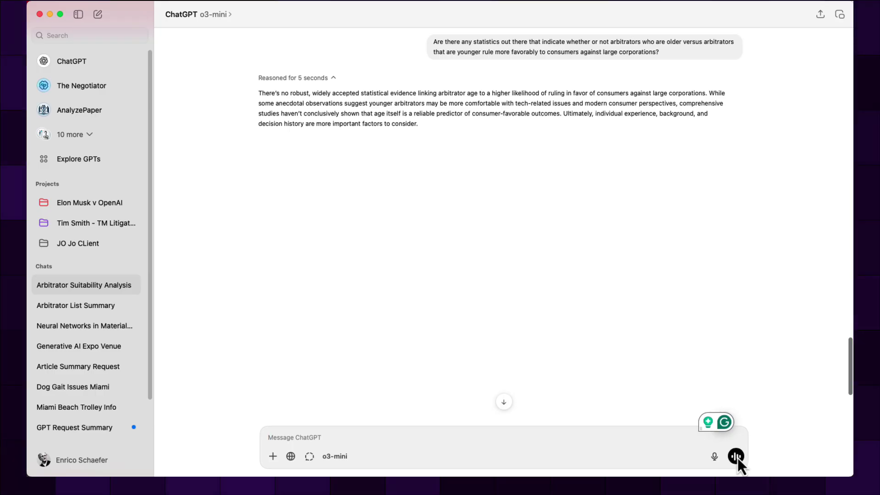
- With web search enabled, have o3-mini research arbitrator age statistics online, then switch to GPT-4o
left_click(290, 456)
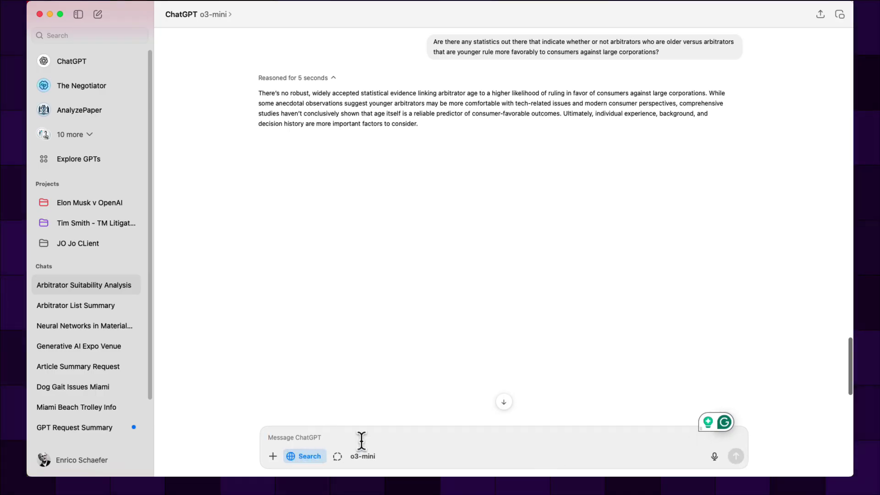
left_click(711, 453)
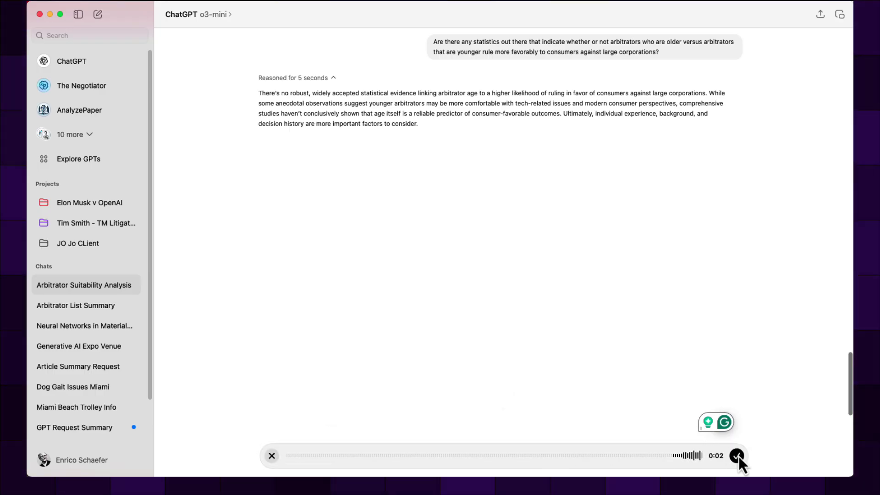
left_click(737, 456)
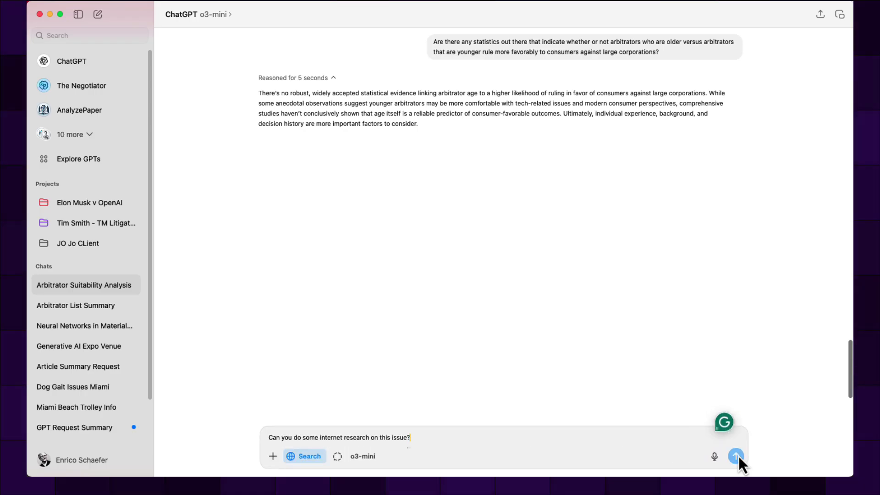
left_click(736, 455)
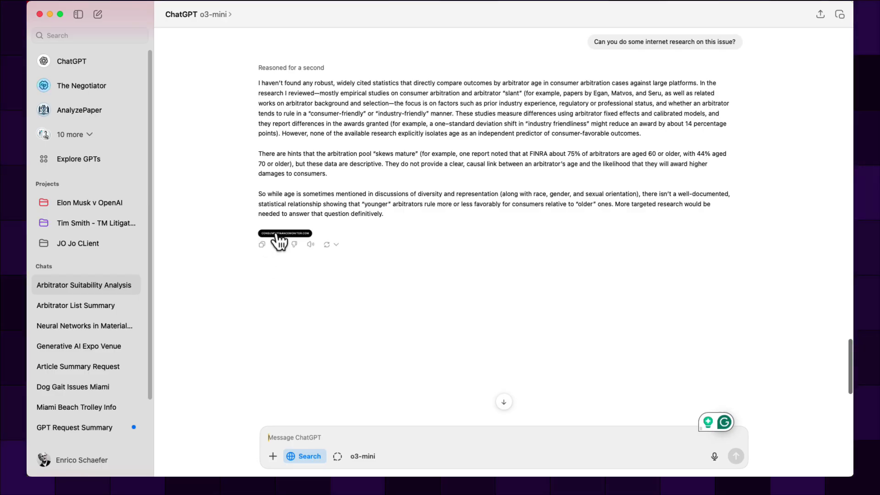
left_click(361, 457)
left_click(332, 256)
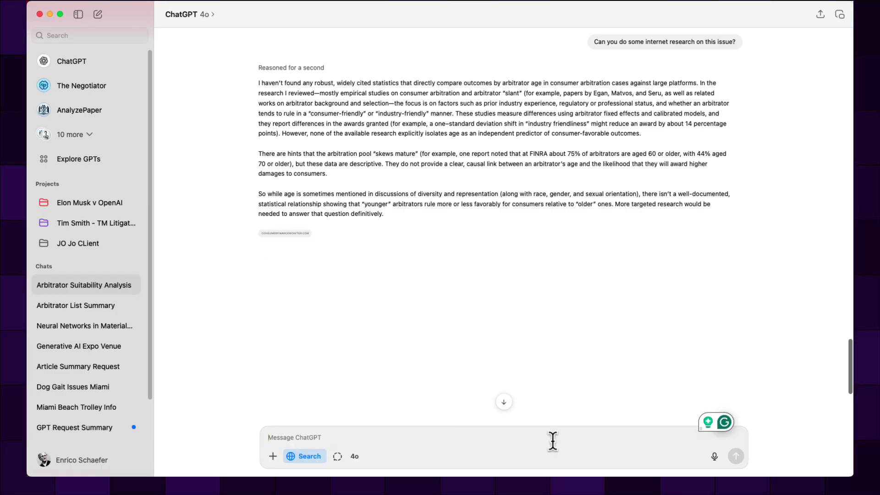
- Ask GPT-4o for step-by-step associate-attorney instructions on evaluating arbitrator resumes, emphasizing key points
left_click(713, 456)
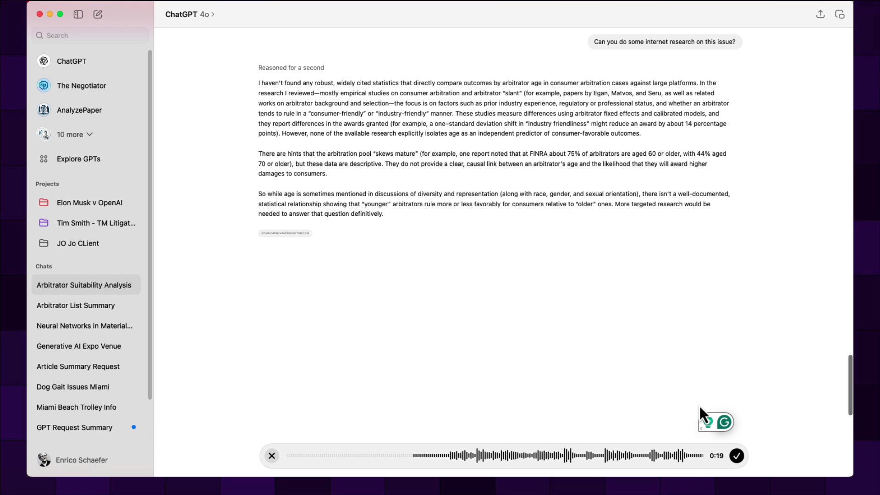
left_click(736, 456)
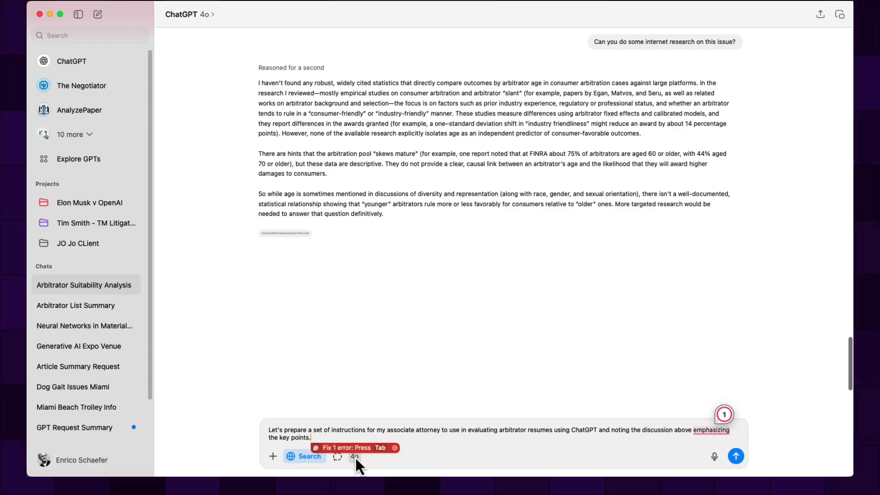
left_click(355, 457)
left_click(735, 455)
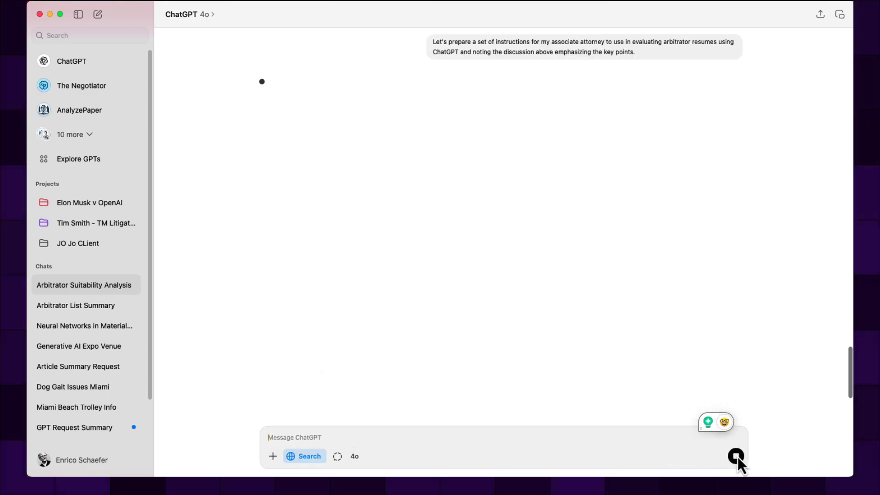